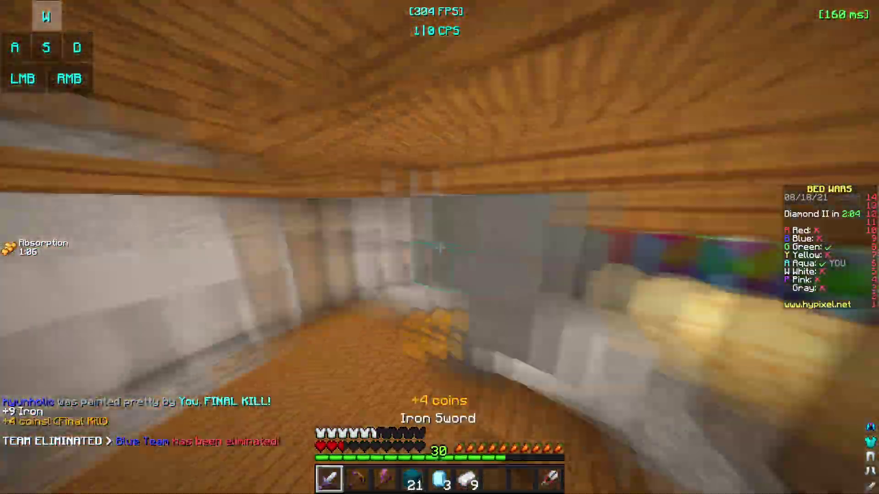
key("a")
left_click(440, 248)
left_click(439, 247)
left_click(439, 247)
left_click(439, 247)
left_click(440, 247)
left_click(439, 247)
left_click(439, 247)
left_click(439, 247)
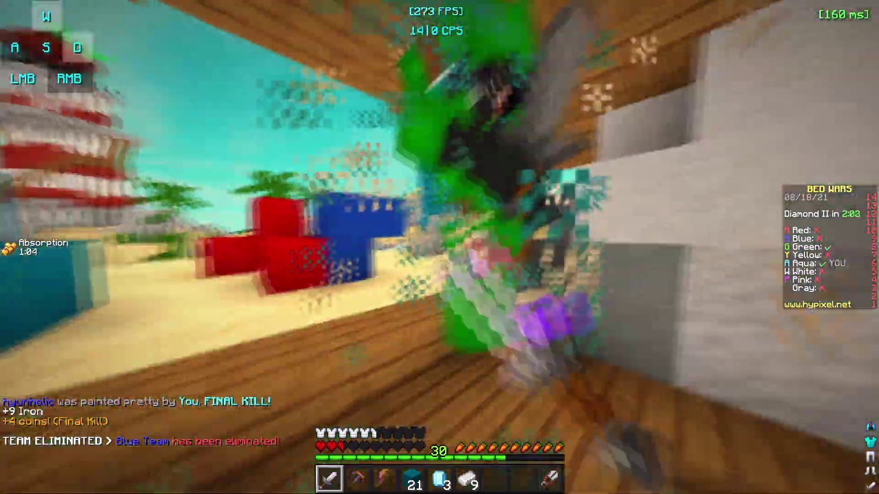
left_click(439, 247)
key("d")
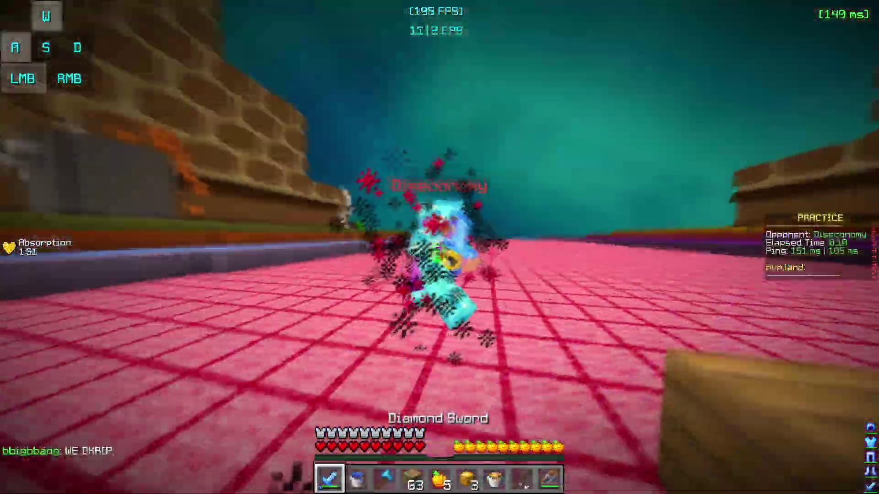
left_click(439, 247)
left_click(439, 248)
left_click(440, 247)
left_click(440, 247)
left_click(439, 247)
left_click(439, 247)
left_click(439, 247)
left_click(440, 247)
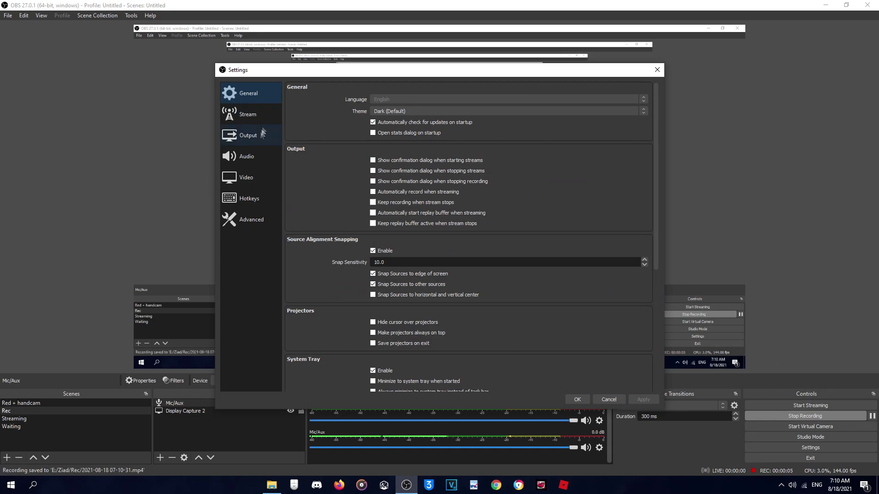
- Examine the recording output settings in OBS, including the encoder preset, profile and GPU, and open the video settings
left_click(250, 136)
left_click(320, 101)
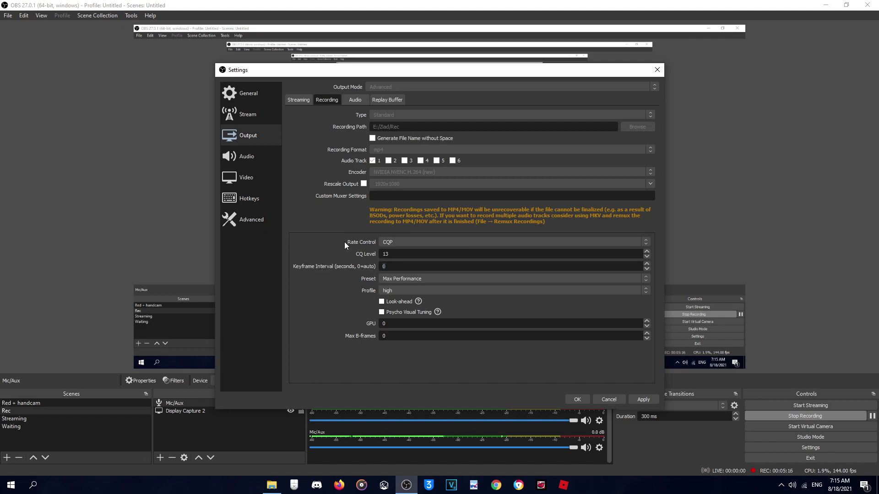
left_click(412, 277)
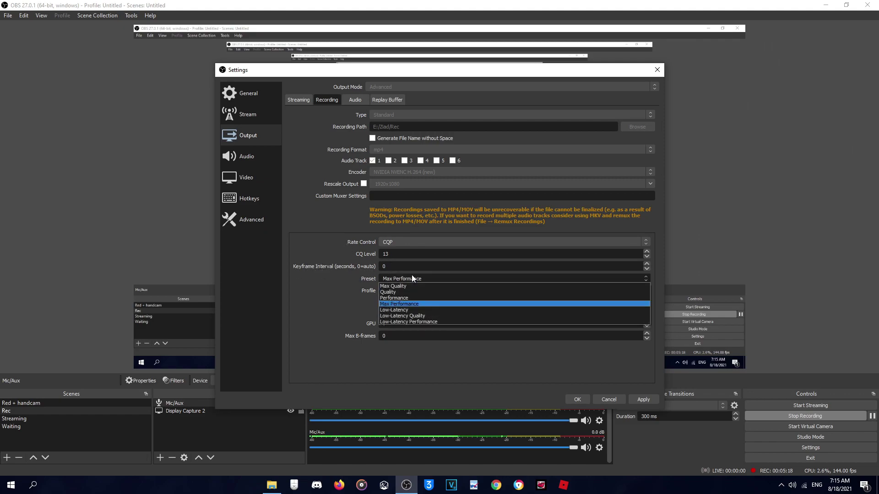
left_click(411, 277)
left_click(393, 291)
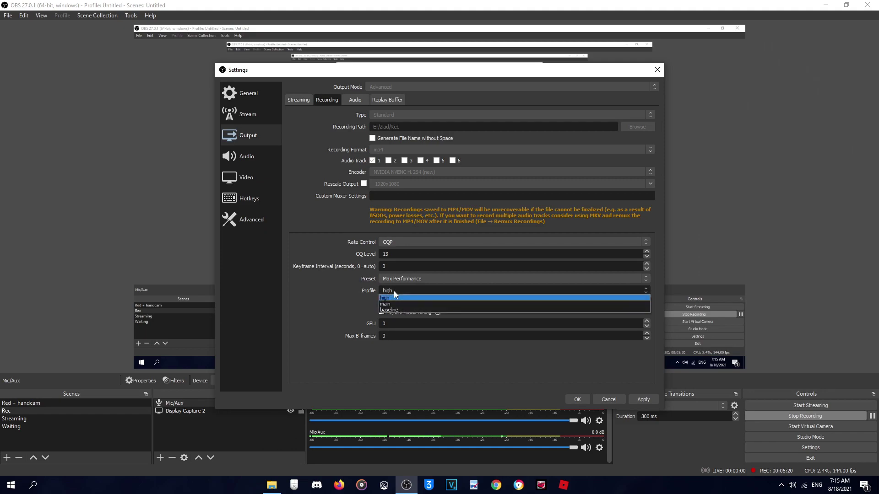
left_click(393, 293)
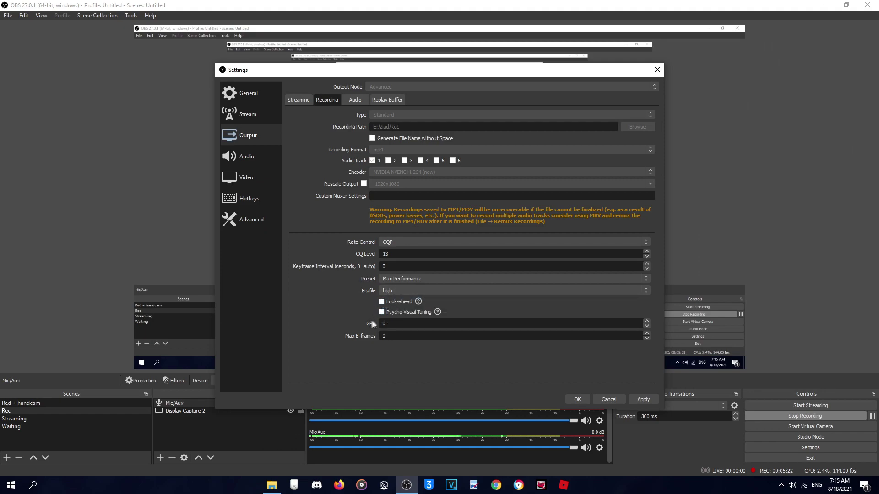
left_click(381, 324)
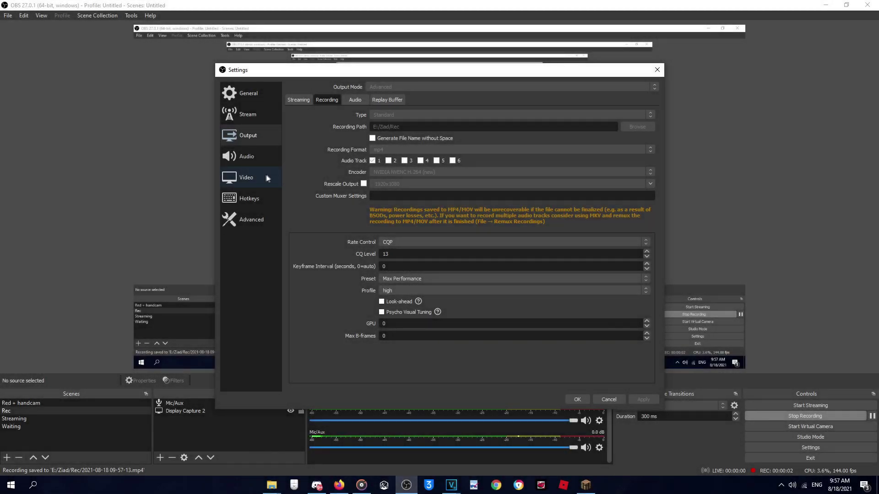
left_click(247, 177)
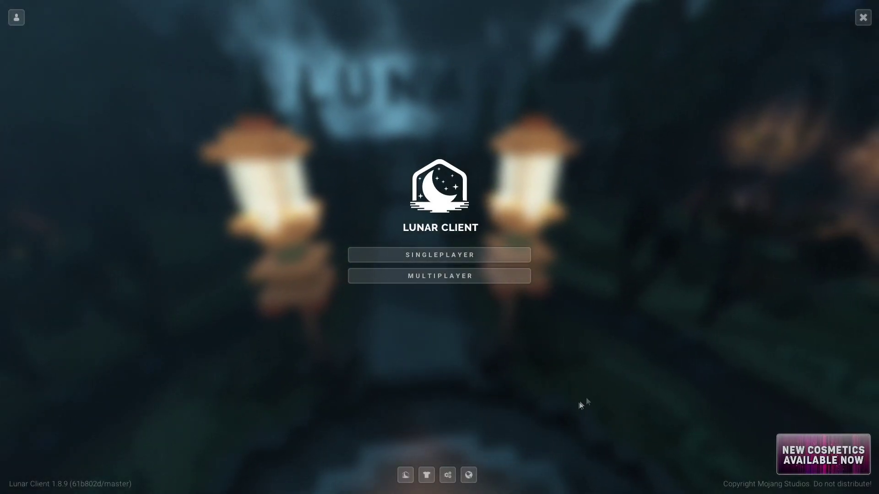
- Switch to Lunar Client and open the performance options within its video settings
left_click(447, 474)
left_click(371, 221)
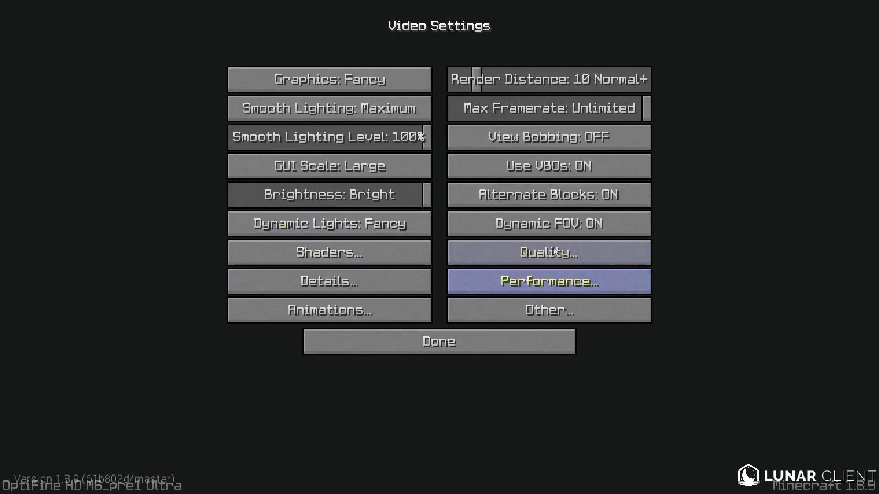
left_click(570, 280)
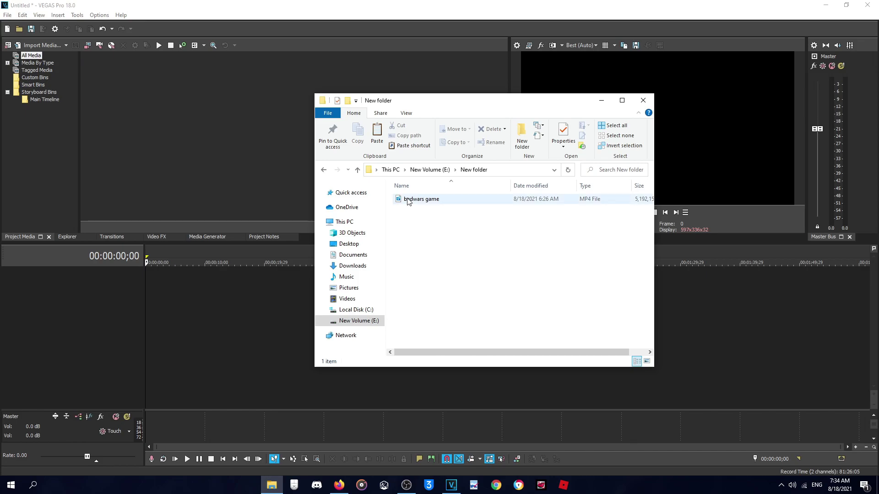
- Switch to VEGAS Pro, import bedwars game.mp4 into the project media and place it on the timeline
left_click_drag(408, 202, 243, 155)
left_click(601, 100)
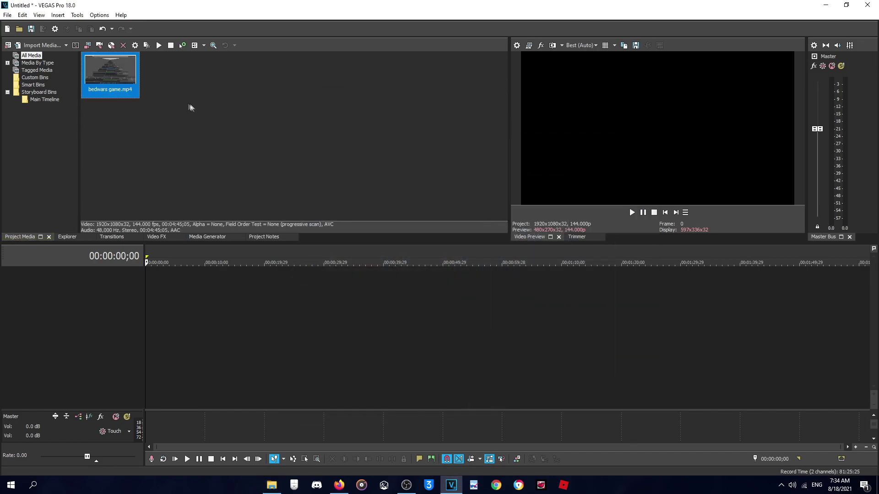
left_click_drag(121, 96, 110, 298)
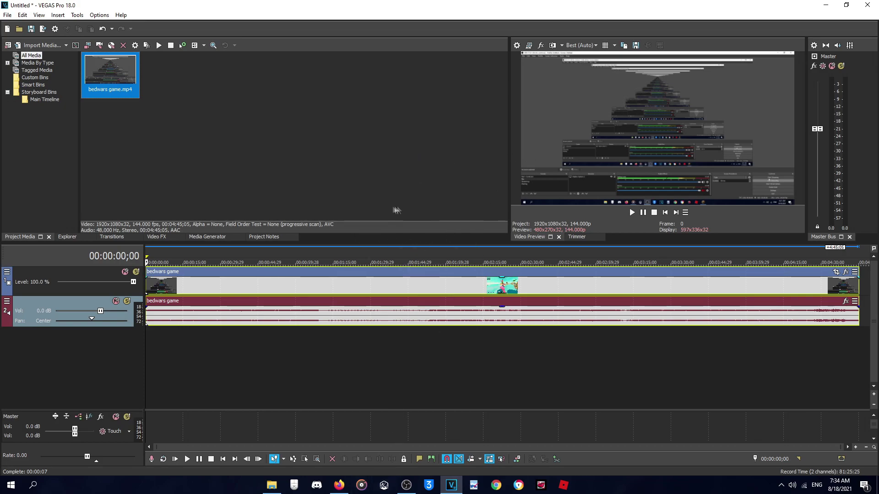
- Open the project properties and examine the frame size, field order, pixel aspect ratio, output rotation and frame rate
left_click(517, 46)
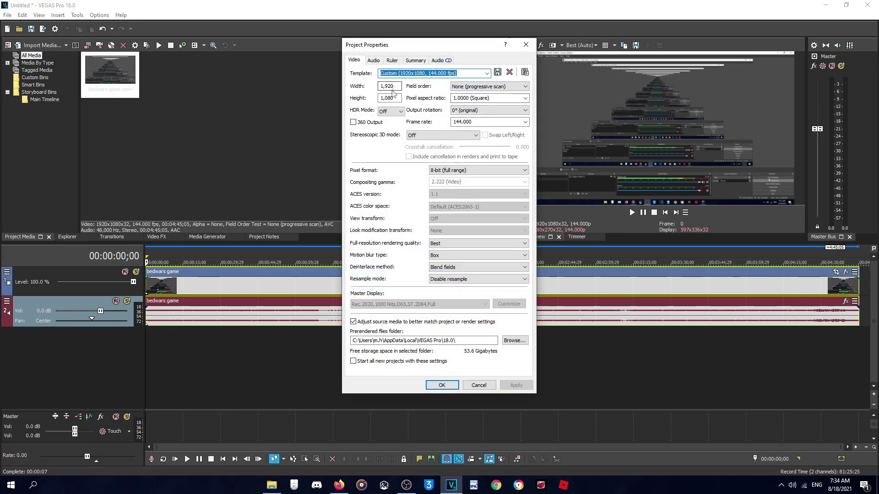
double_click(392, 86)
left_click(399, 86)
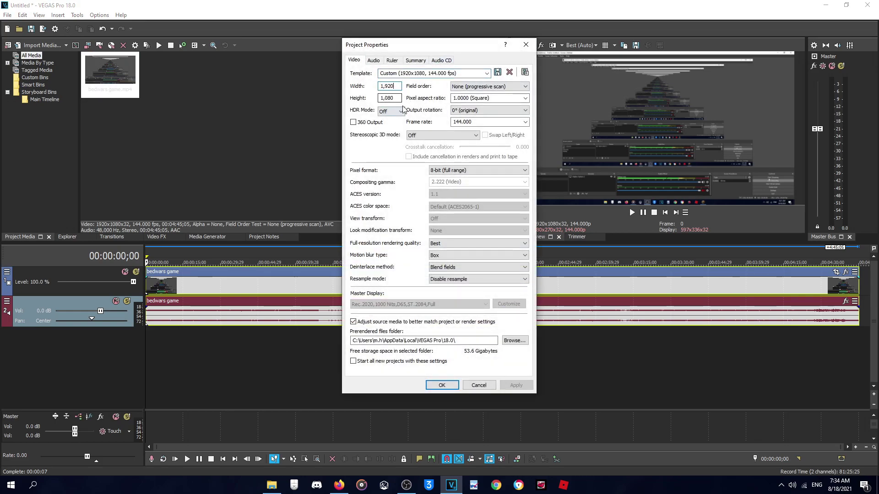
double_click(399, 99)
left_click(491, 86)
left_click(501, 94)
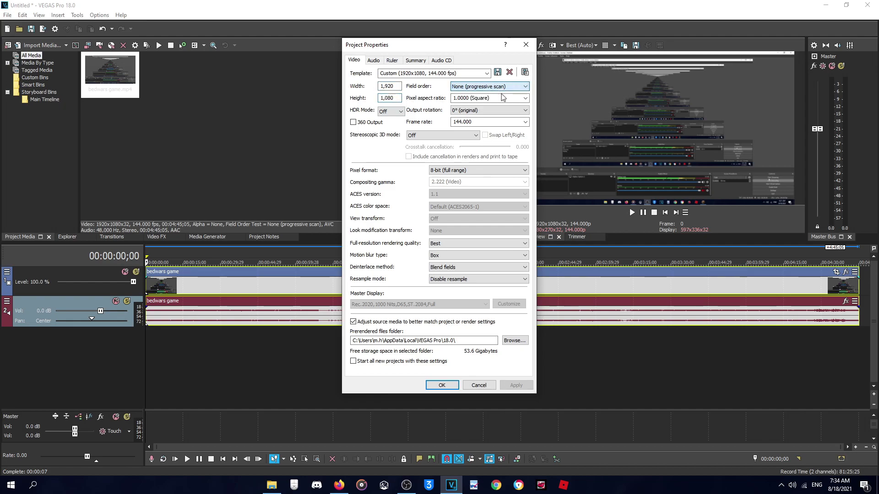
left_click(524, 98)
left_click(525, 99)
left_click(501, 113)
left_click(503, 110)
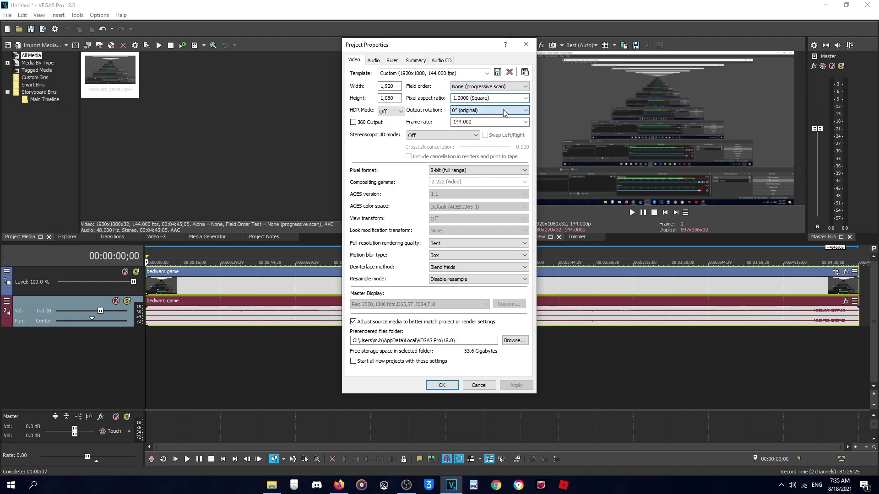
left_click(513, 122)
left_click(514, 123)
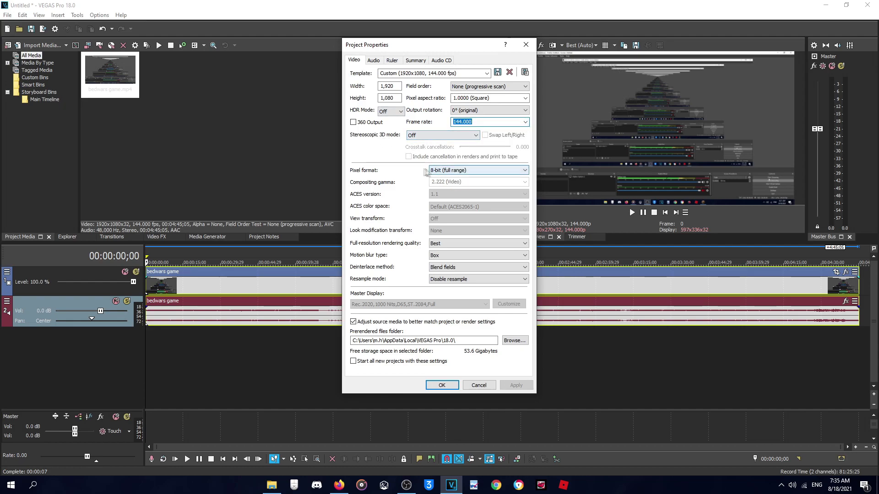
- Choose 8-bit (full range) as the project's pixel format and check the full-resolution rendering quality
left_click(464, 171)
left_click(453, 183)
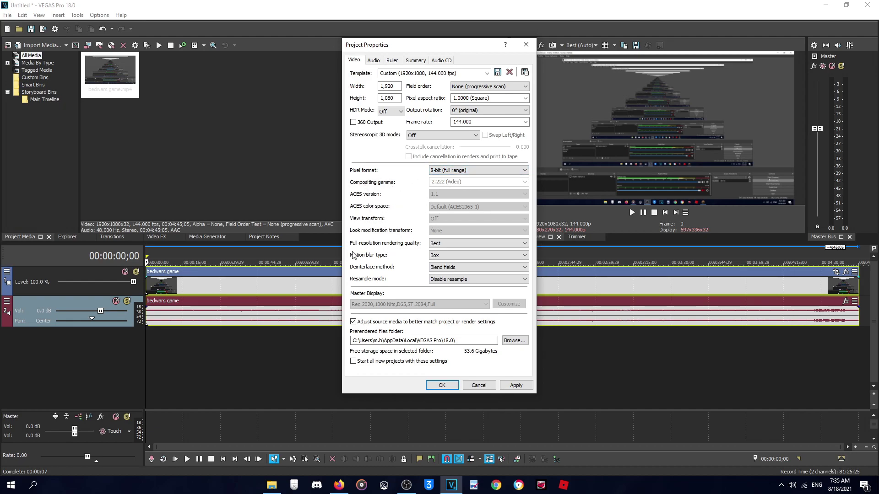
left_click(440, 245)
left_click(441, 247)
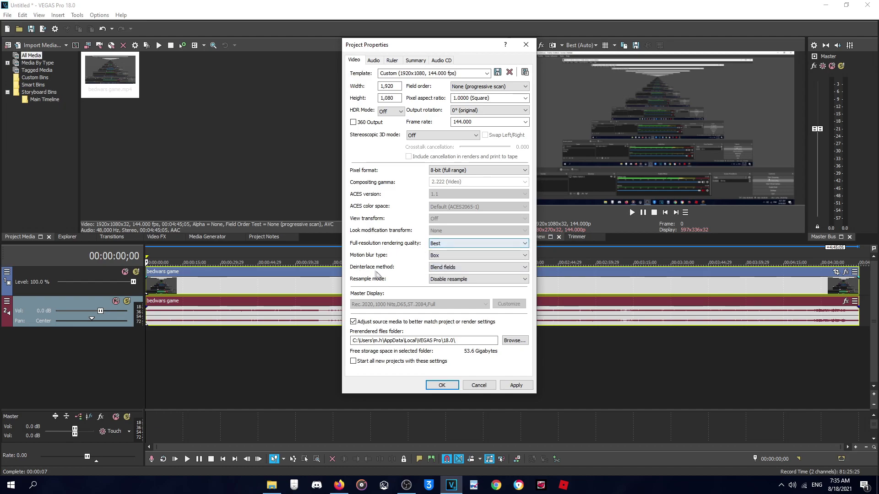
- Review the motion blur types and choose Box for the project
left_click(432, 255)
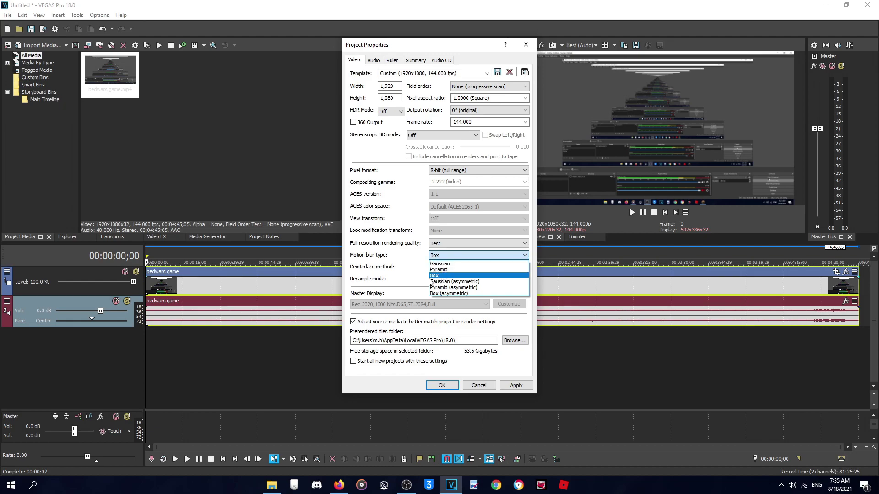
left_click(447, 256)
left_click(443, 255)
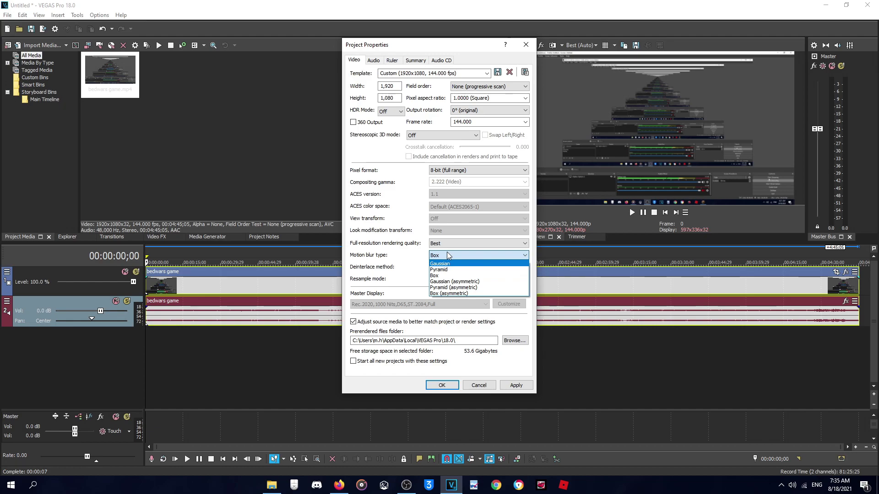
left_click(451, 275)
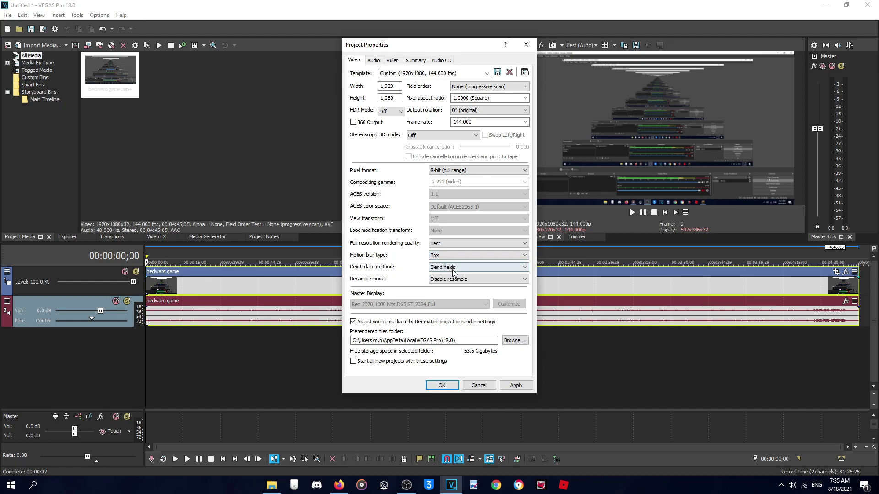
- Examine the deinterlace method and resample mode options in the project properties
left_click(450, 268)
left_click(451, 270)
left_click_drag(361, 291, 264, 287)
left_click(344, 279)
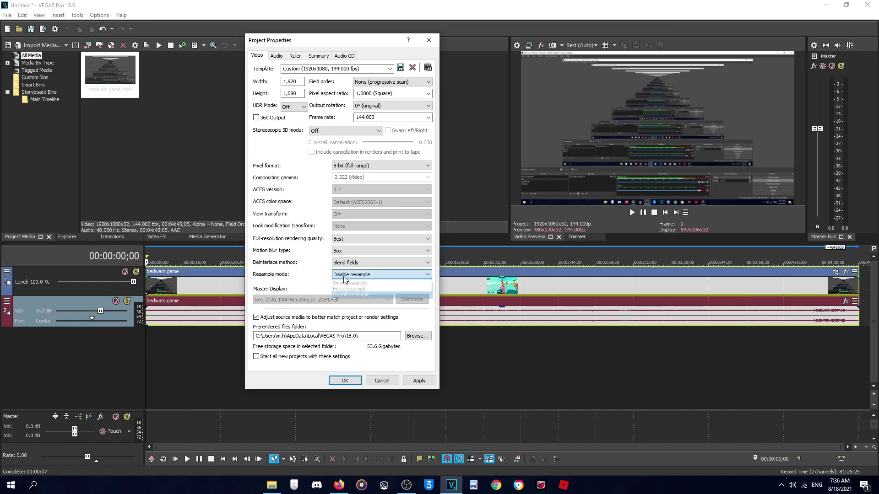
left_click(353, 265)
left_click(354, 265)
left_click(357, 273)
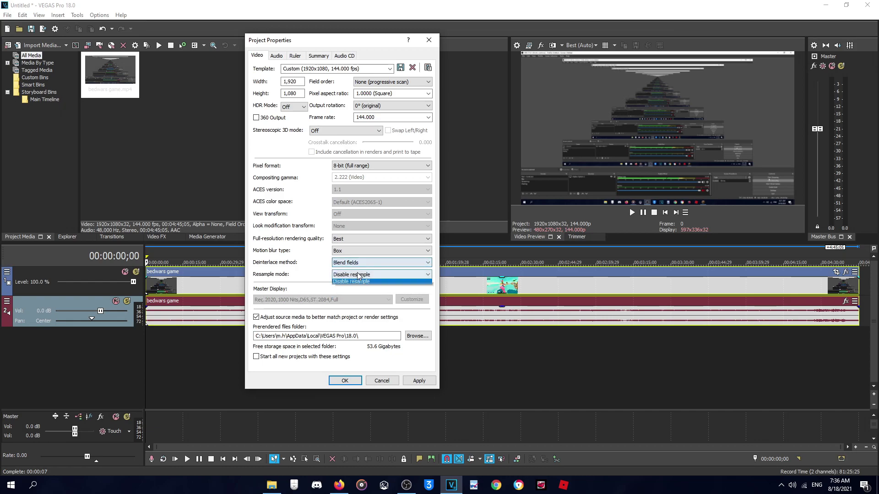
left_click(325, 299)
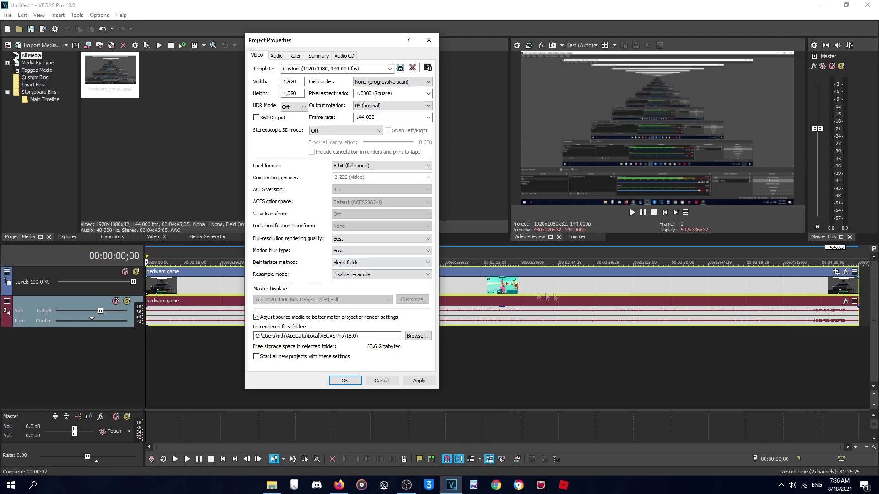
- Set the resample mode to Smart resample, then apply and accept the project properties
left_click(375, 276)
left_click(361, 282)
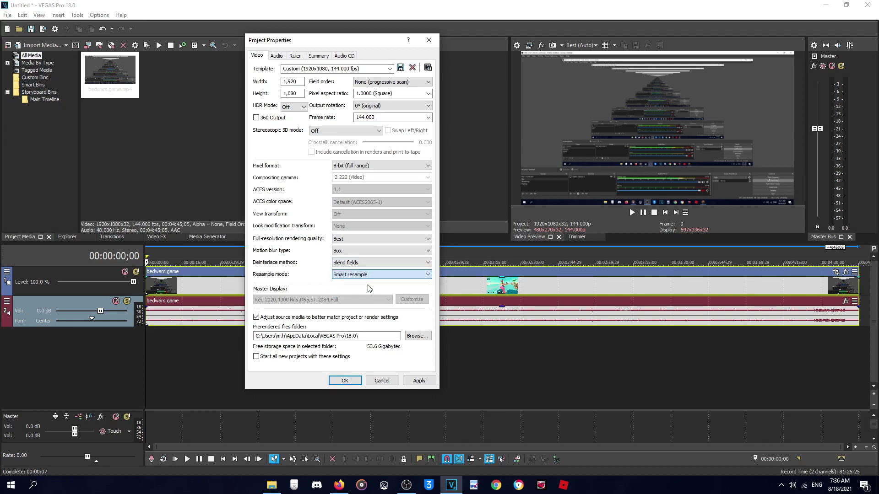
left_click(419, 381)
left_click(352, 381)
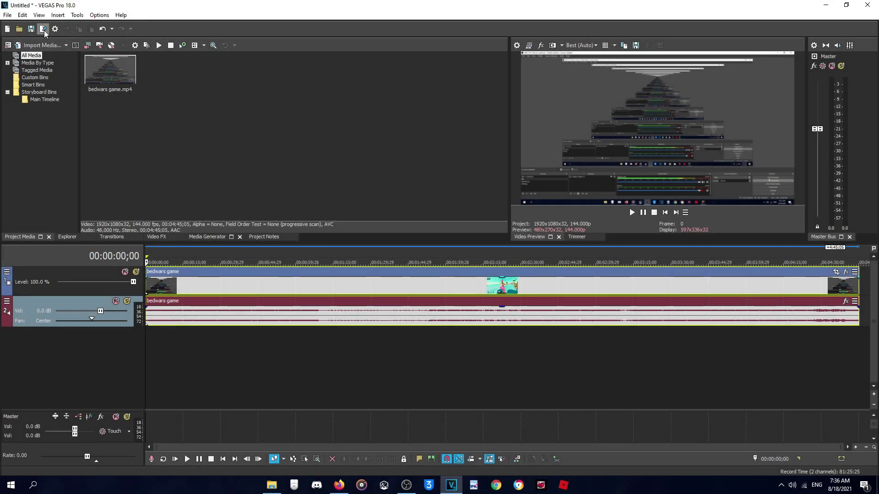
- Start a render with the MAGIX AVC/AAC MP4 template Internet HD 1080p 59.94 fps (NVIDIA NVENC) and open its custom settings
left_click(42, 28)
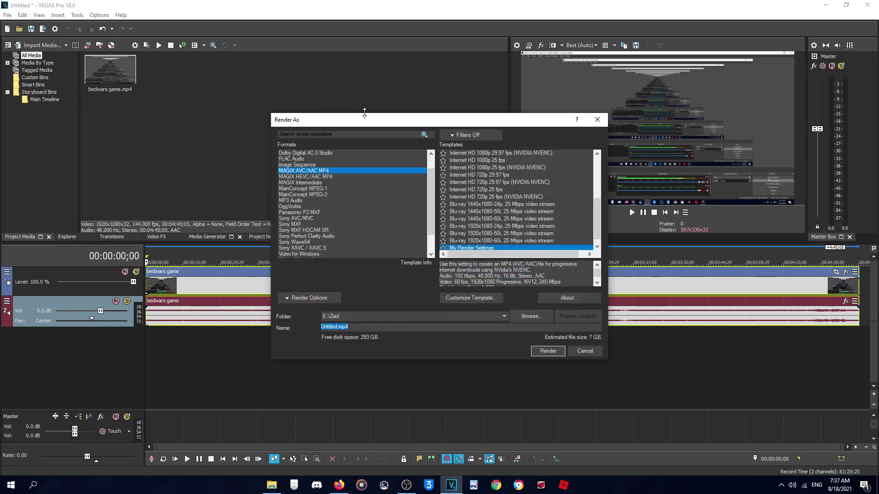
scroll(335, 208, "up", 3)
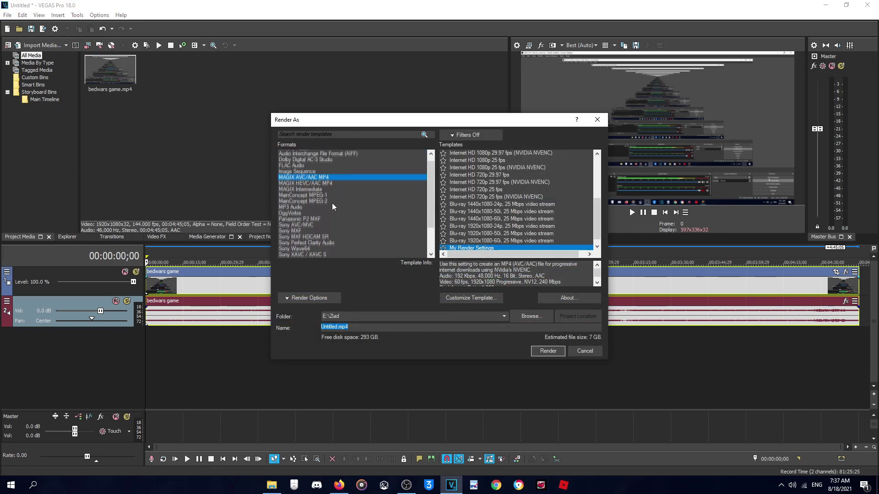
scroll(332, 202, "down", 2)
scroll(332, 202, "up", 3)
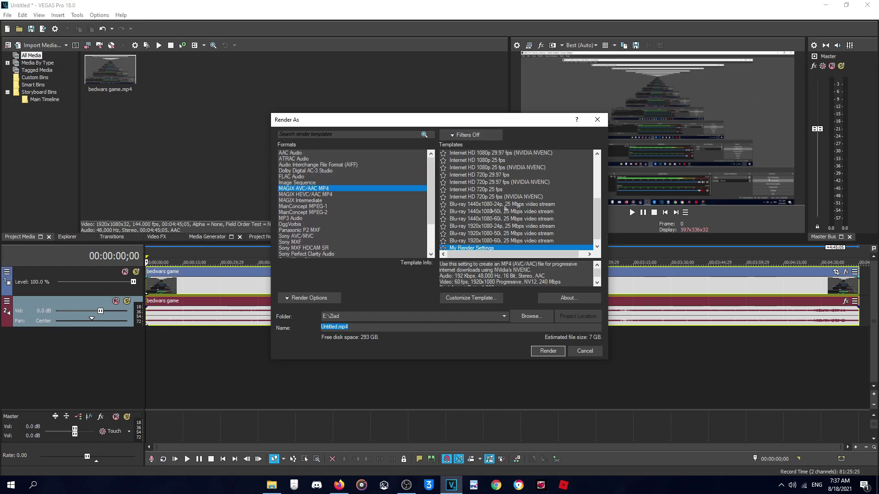
scroll(556, 169, "down", 1)
scroll(503, 173, "up", 2)
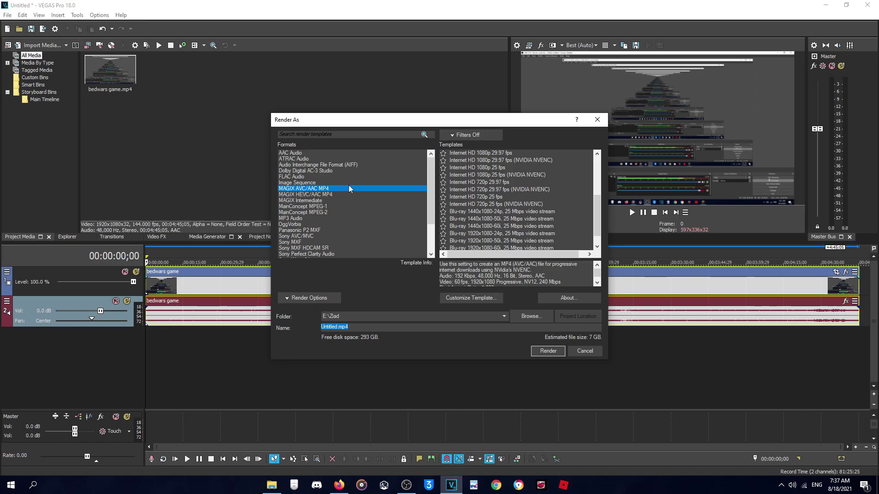
scroll(512, 192, "up", 4)
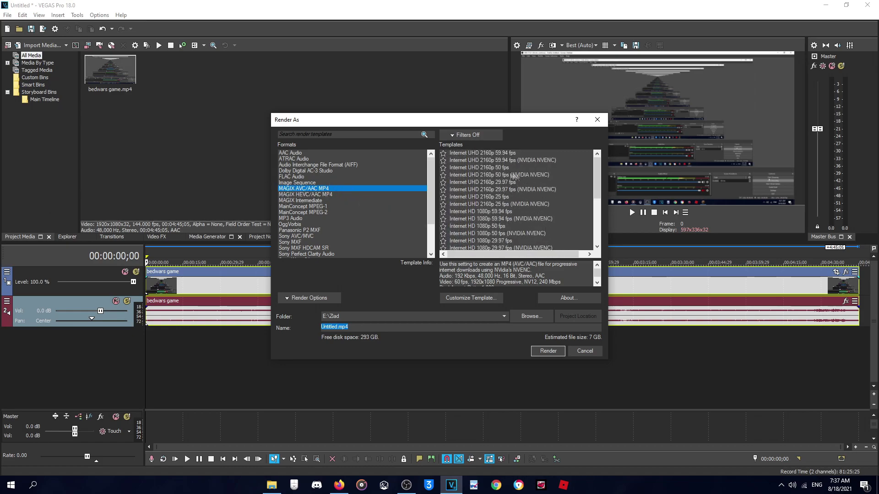
left_click(508, 219)
scroll(503, 198, "down", 2)
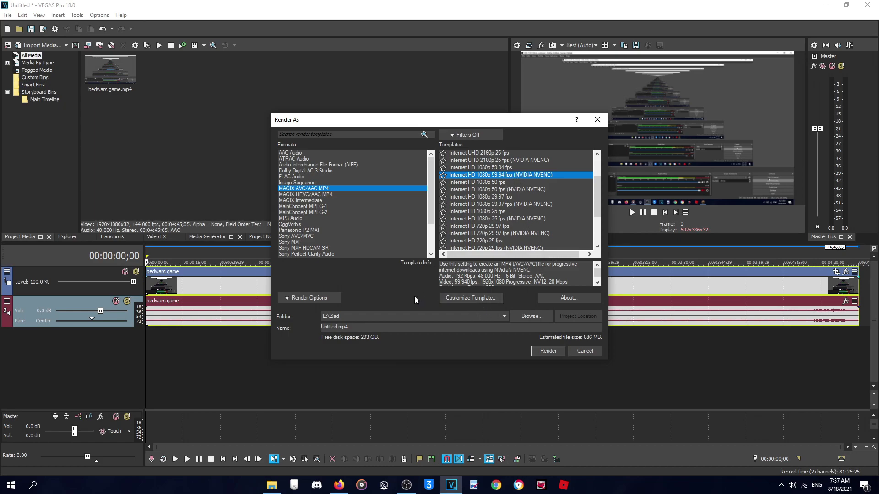
left_click(453, 300)
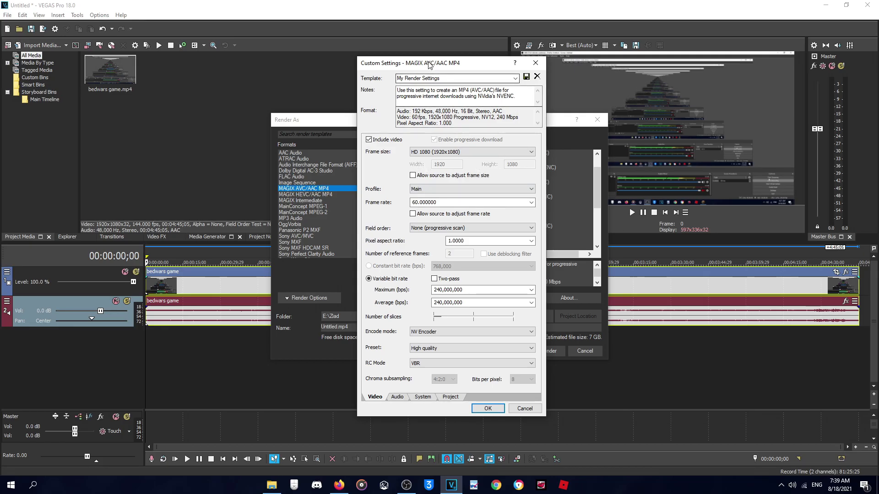
- Examine the video rendering quality, stereoscopic 3D mode, color space and color range options in the render template's project settings
left_click_drag(430, 65, 413, 58)
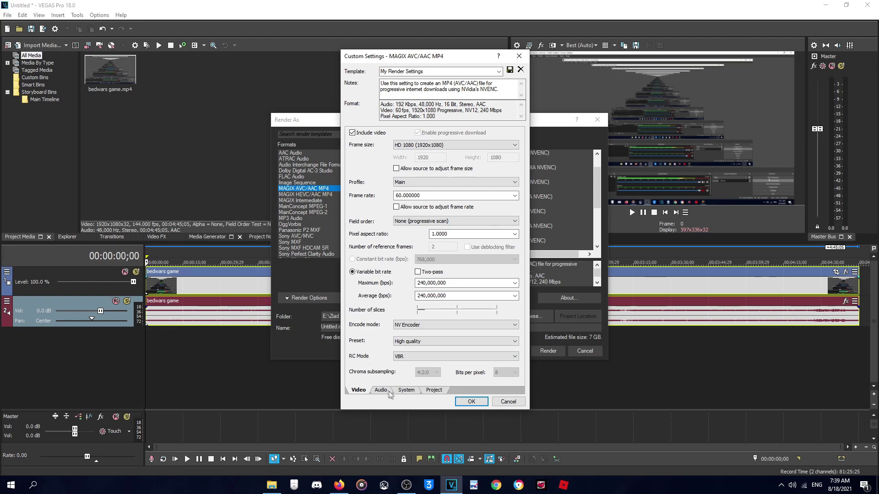
left_click(434, 389)
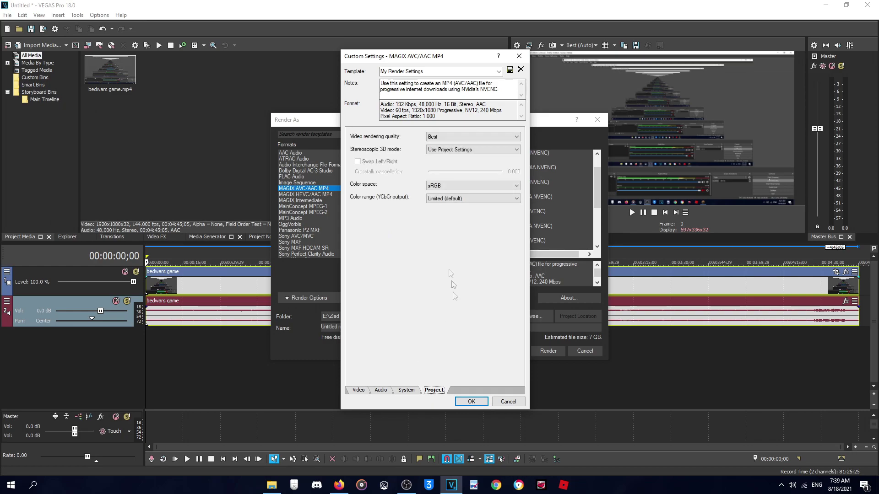
left_click(433, 138)
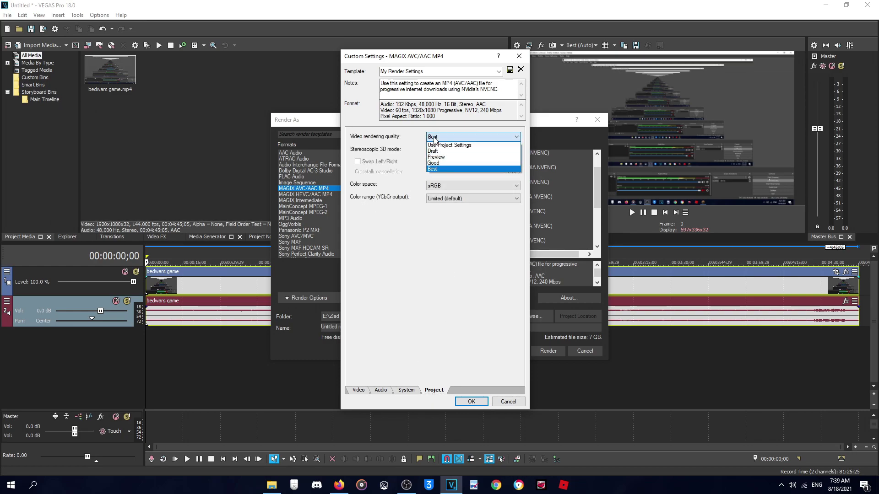
left_click(434, 138)
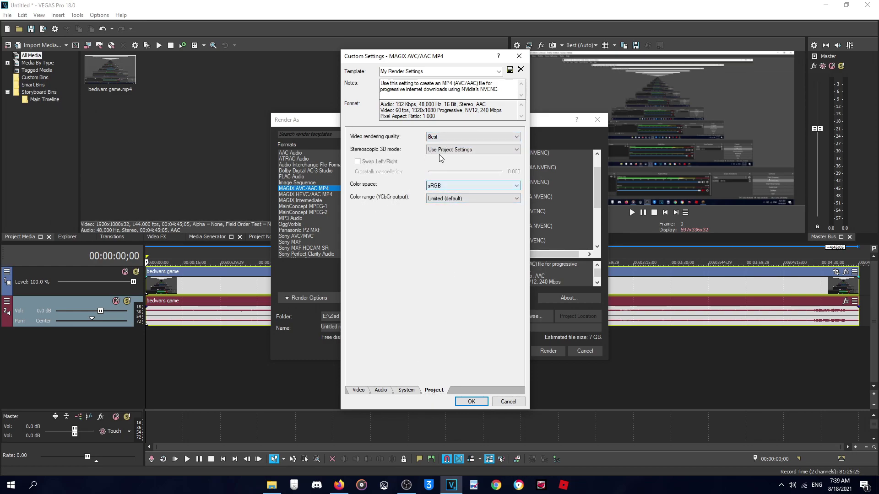
left_click(441, 150)
left_click(441, 150)
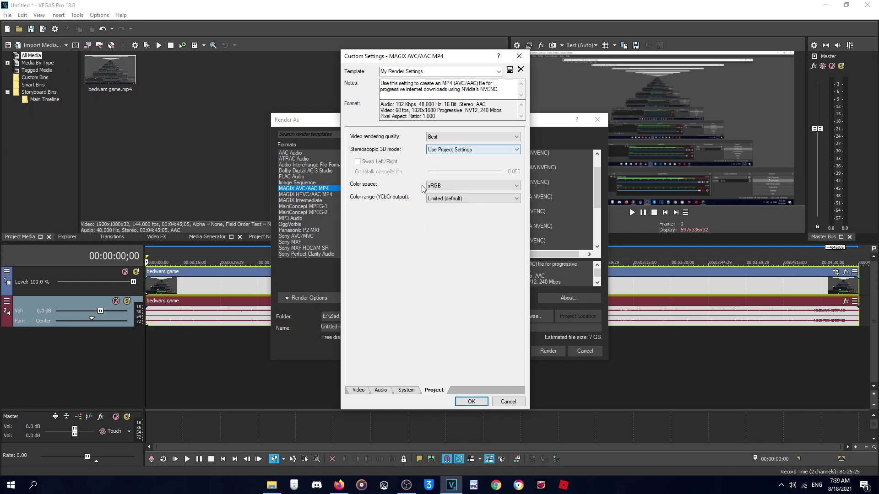
left_click(454, 187)
left_click(455, 187)
left_click(443, 199)
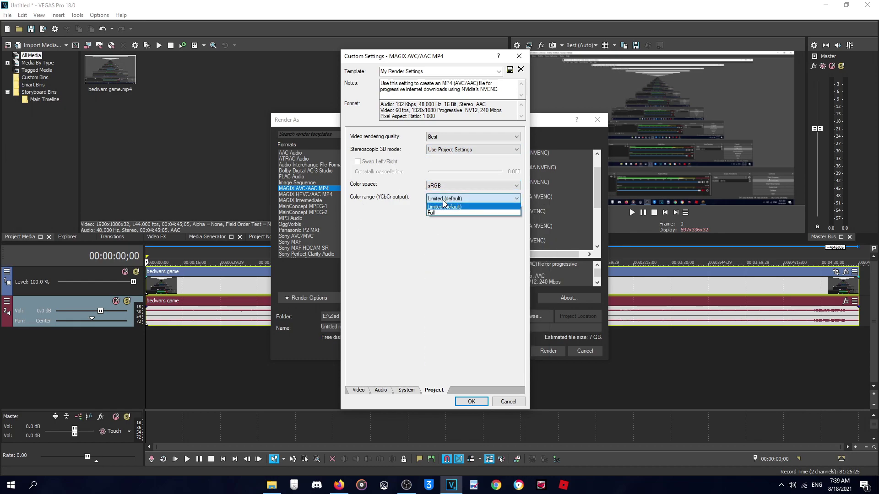
left_click(447, 199)
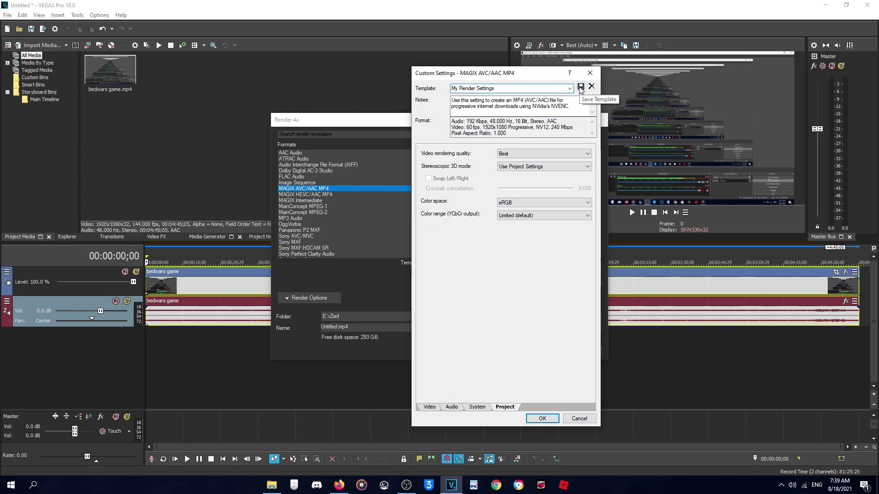
- Move the custom settings window off the render template list and look through the list for My Render Settings
left_click_drag(553, 75, 282, 73)
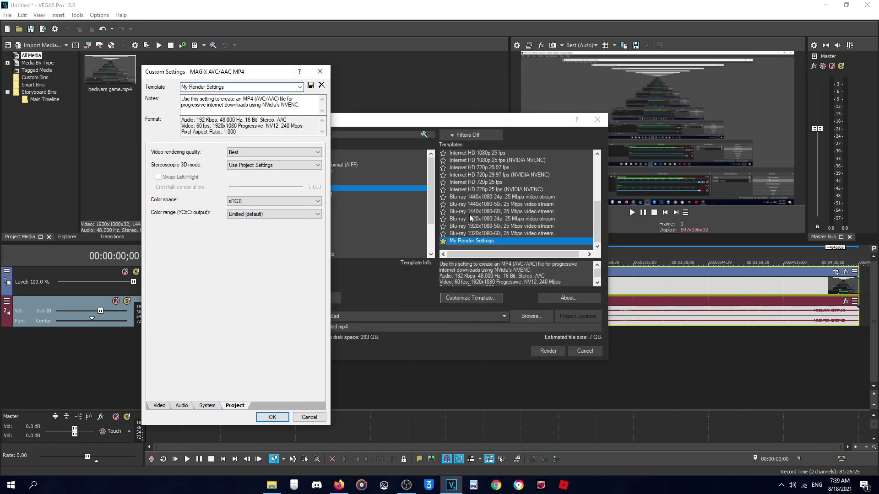
scroll(471, 221, "up", 5)
scroll(469, 226, "down", 5)
left_click_drag(262, 74, 214, 74)
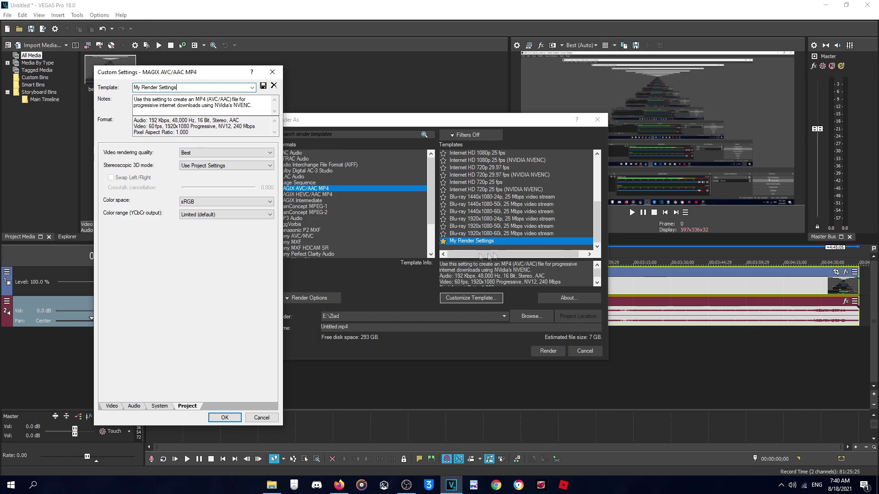